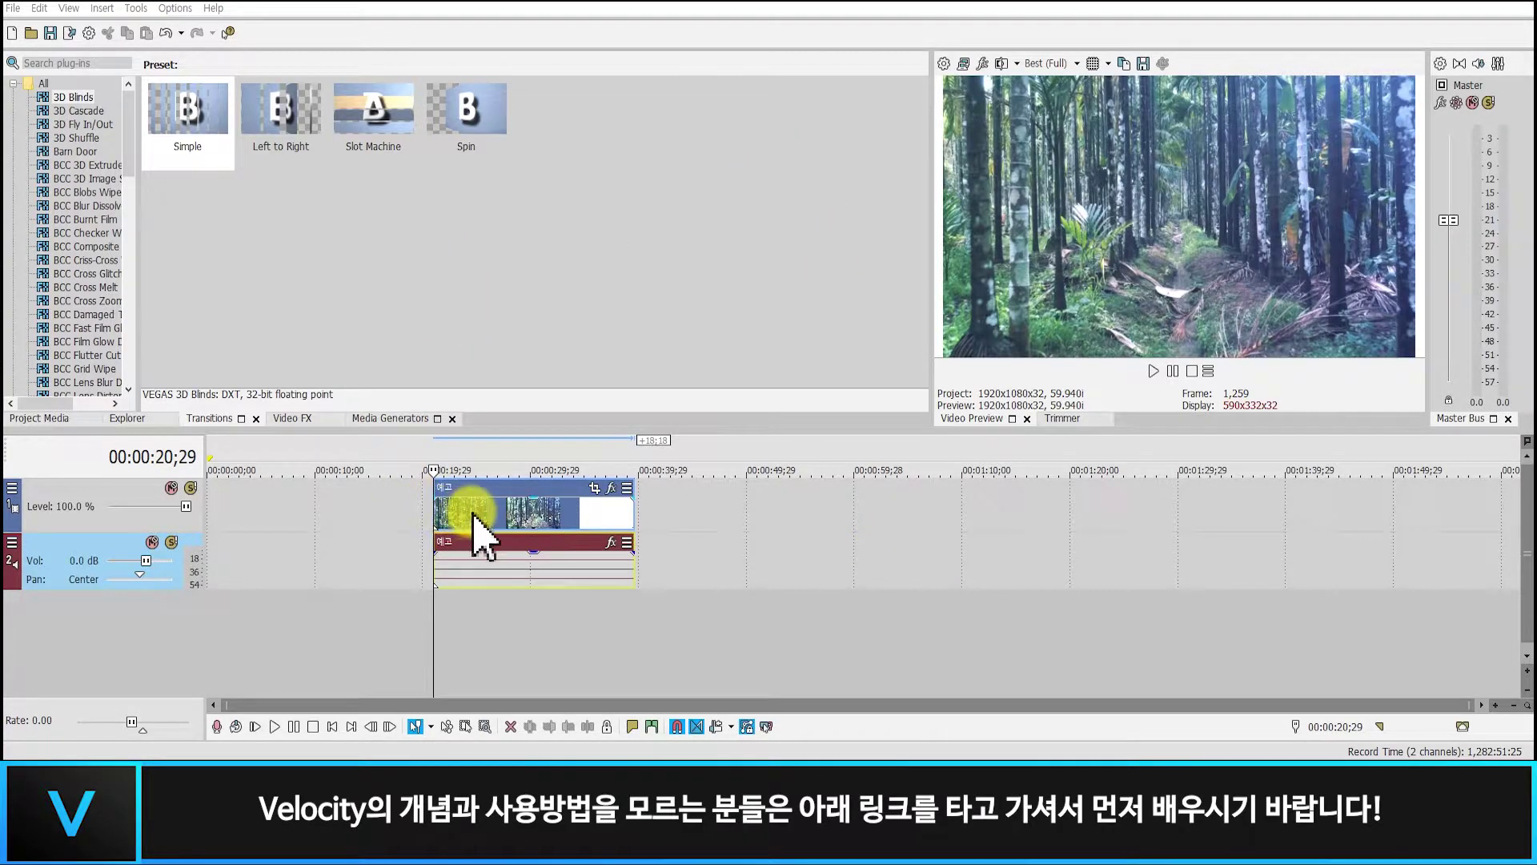
Add a Velocity envelope to the forest video event.
{"action": "mouse_move", "coordinate": [474, 516]}
{"action": "left_mouse_down"}
{"action": "mouse_move", "coordinate": [525, 559]}
{"action": "mouse_move", "coordinate": [458, 526]}
{"action": "mouse_move", "coordinate": [486, 516]}
{"action": "left_mouse_up"}
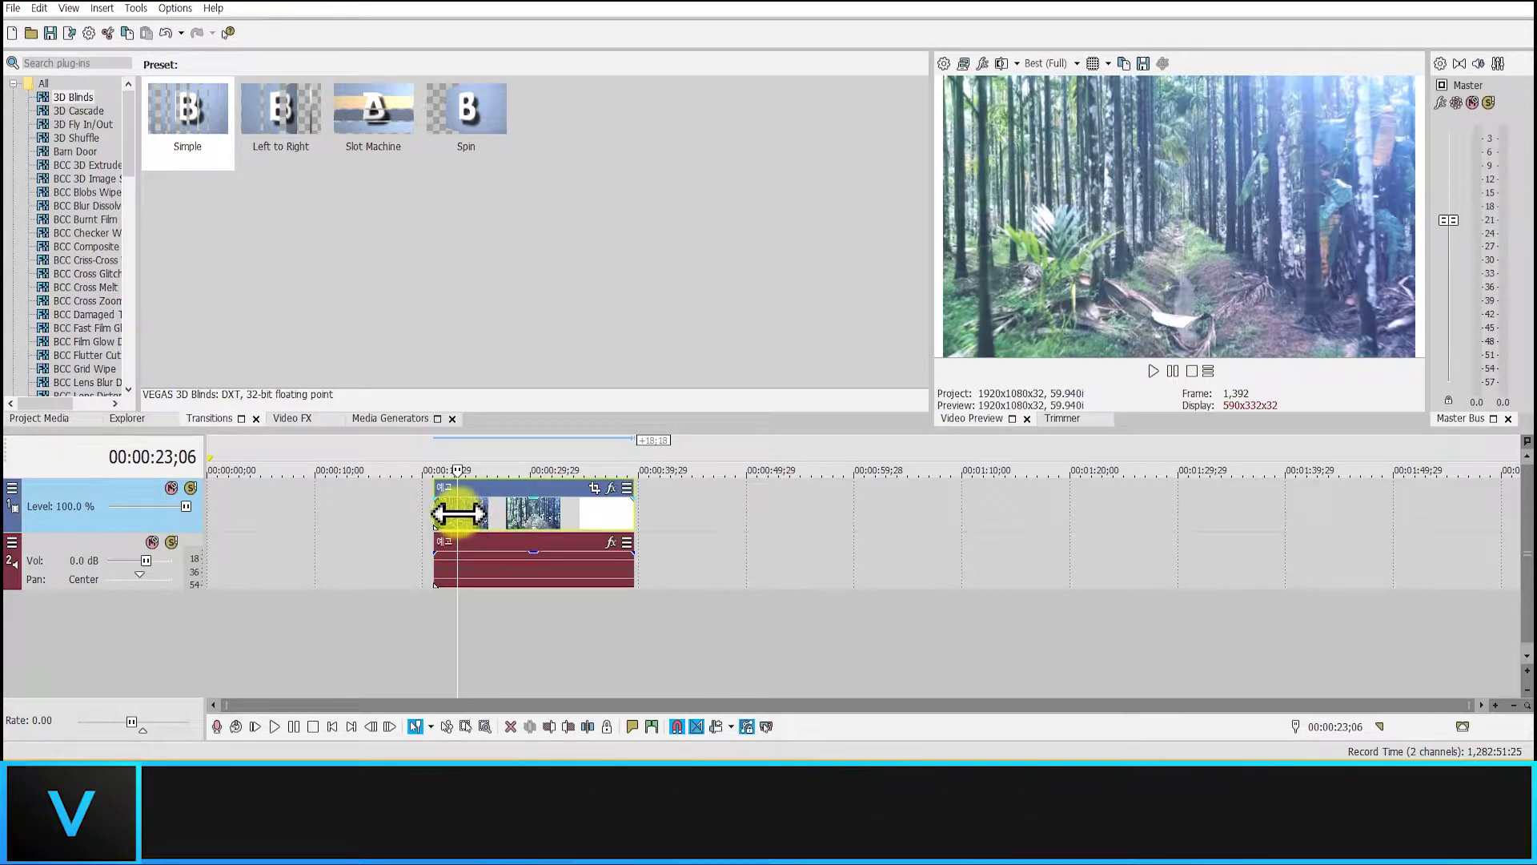
{"action": "right_click", "coordinate": [473, 516]}
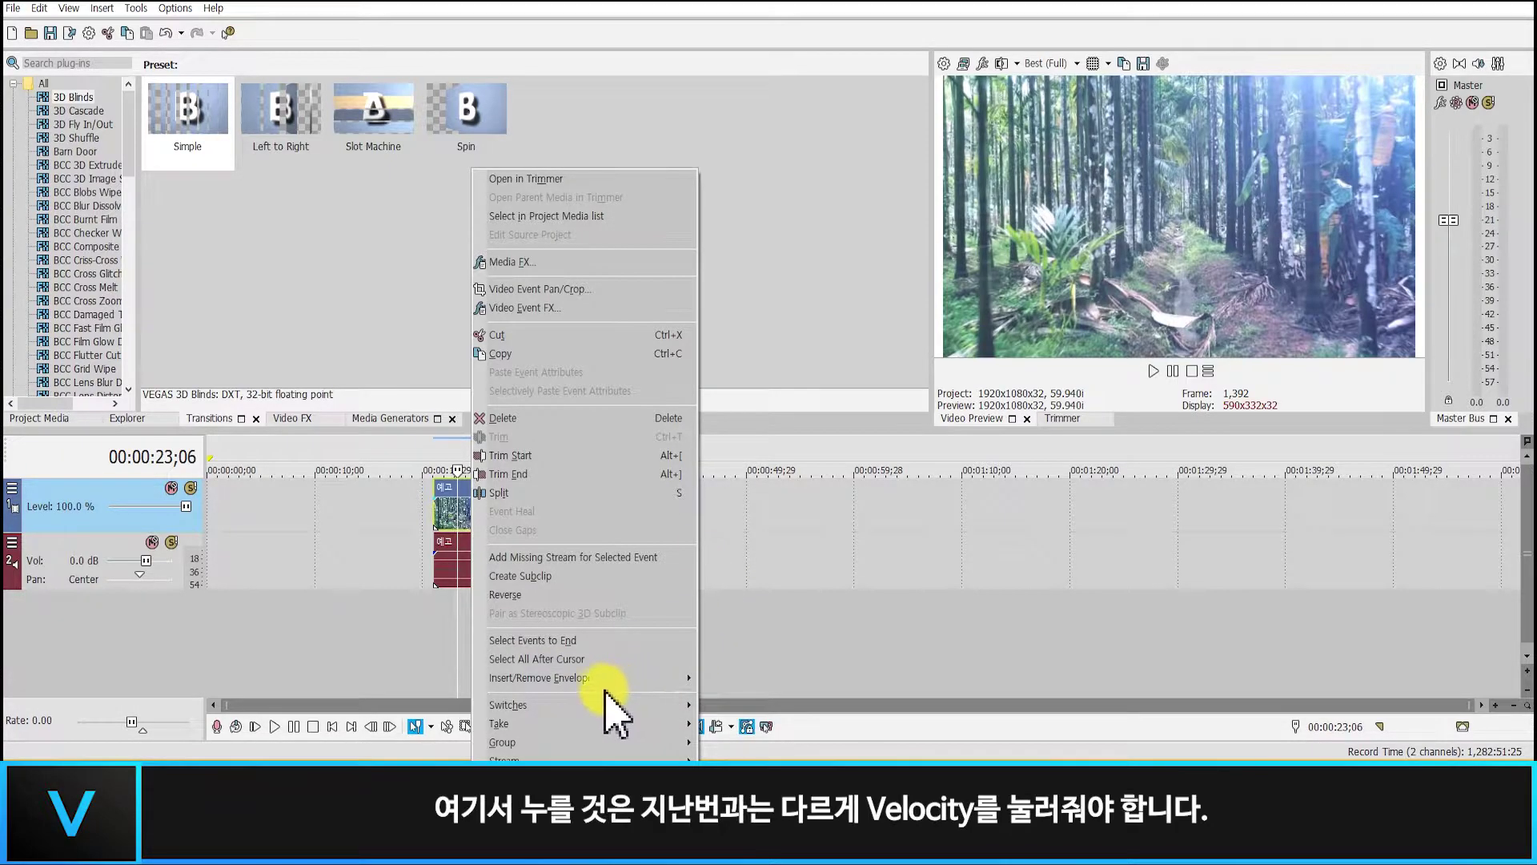
{"action": "mouse_move", "coordinate": [604, 678]}
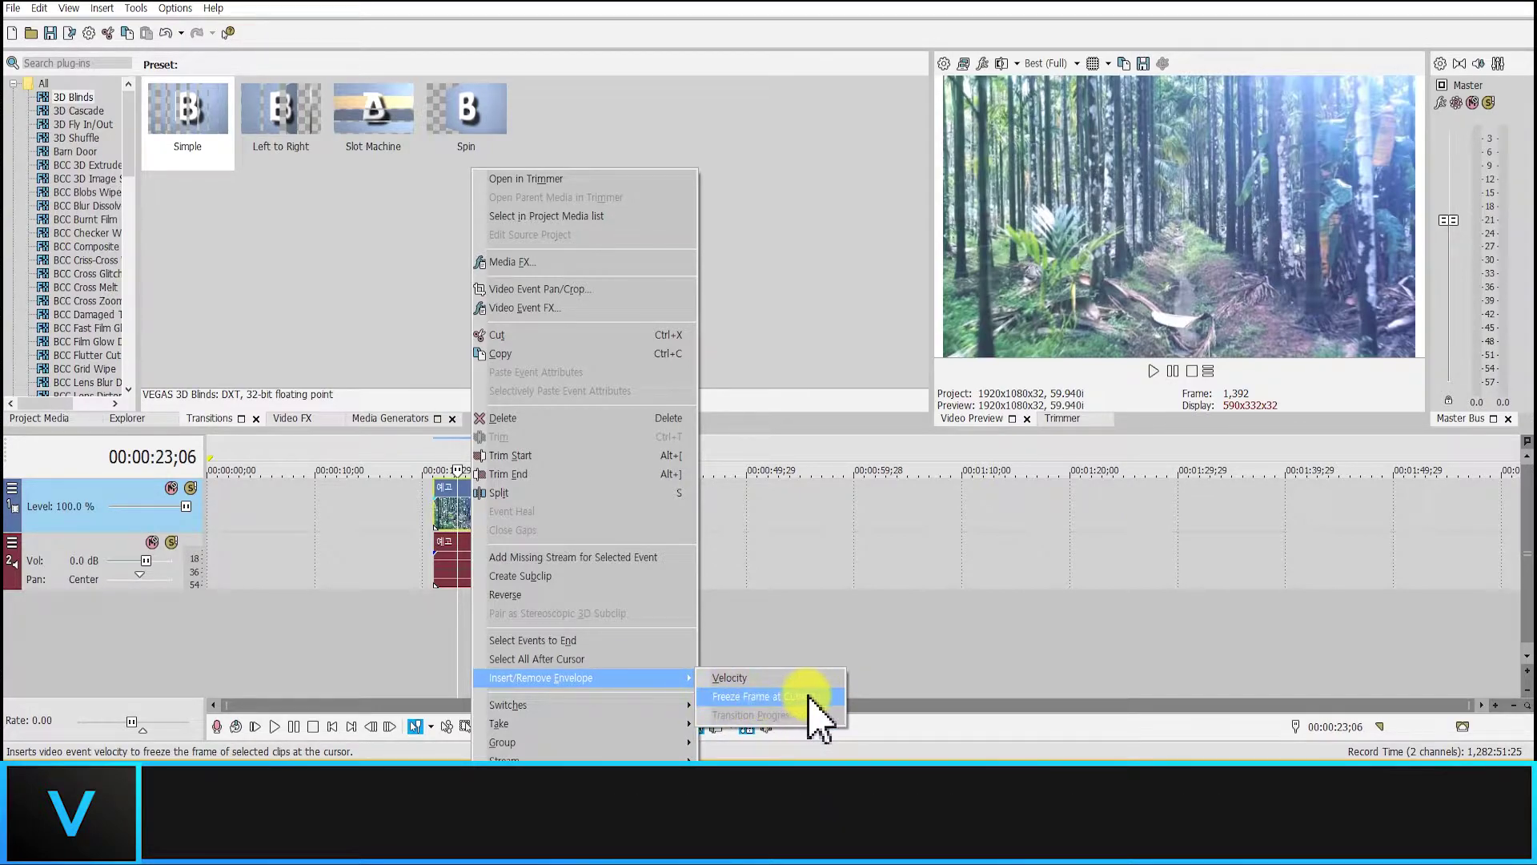
{"action": "left_click", "coordinate": [755, 679]}
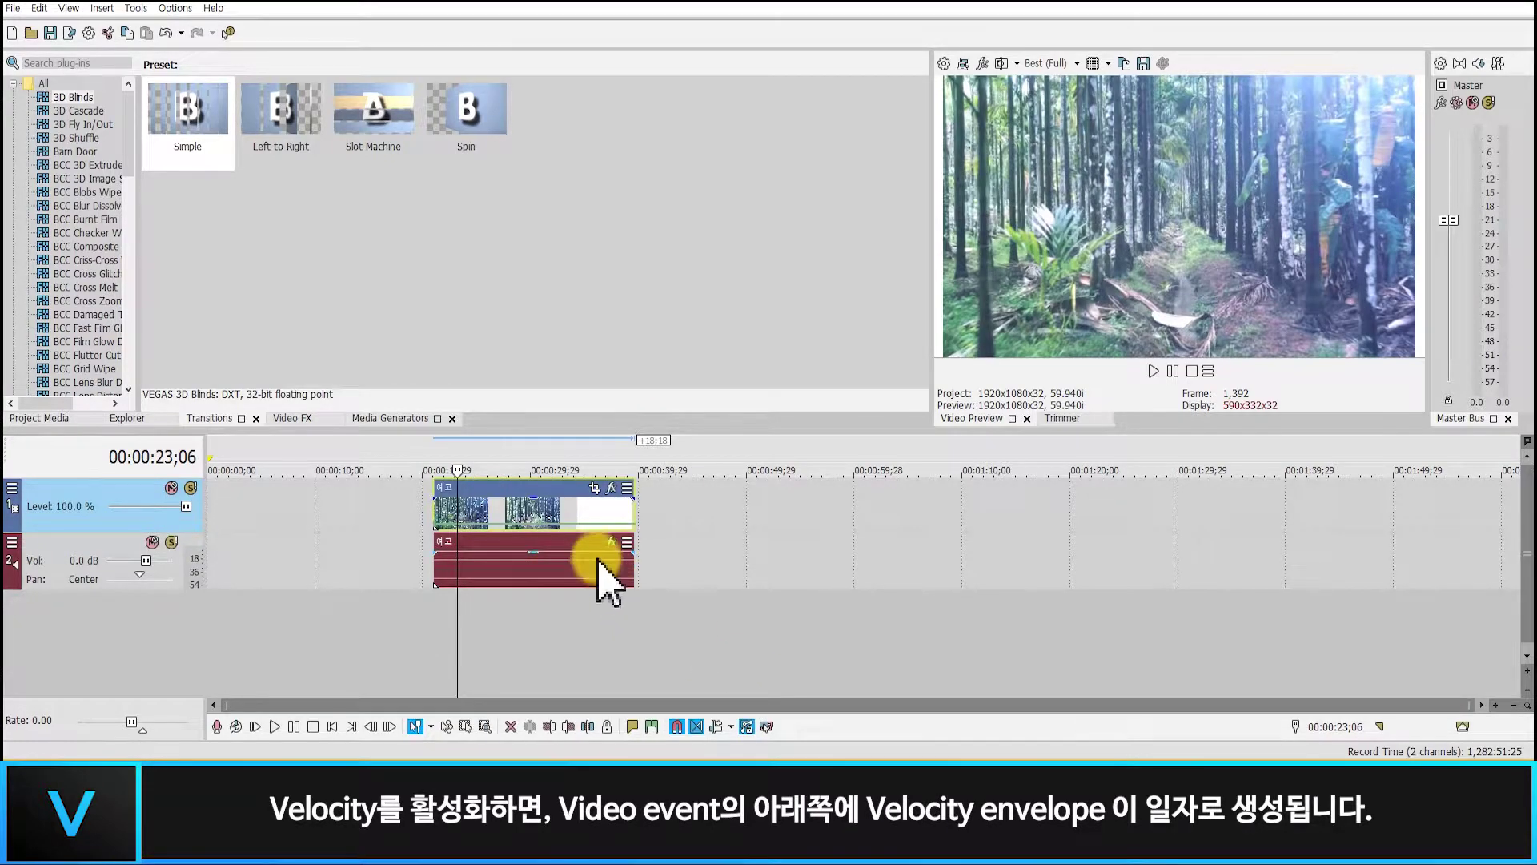
Add a velocity envelope point at 00:00:23;13, raise it to about 653 %, and preview the sped-up clip.
{"action": "scroll", "coordinate": [611, 566], "scroll_direction": "up", "scroll_amount": 2}
{"action": "scroll", "coordinate": [556, 539], "scroll_direction": "up", "scroll_amount": 1}
{"action": "left_click_drag", "start_coordinate": [680, 704], "coordinate": [818, 704]}
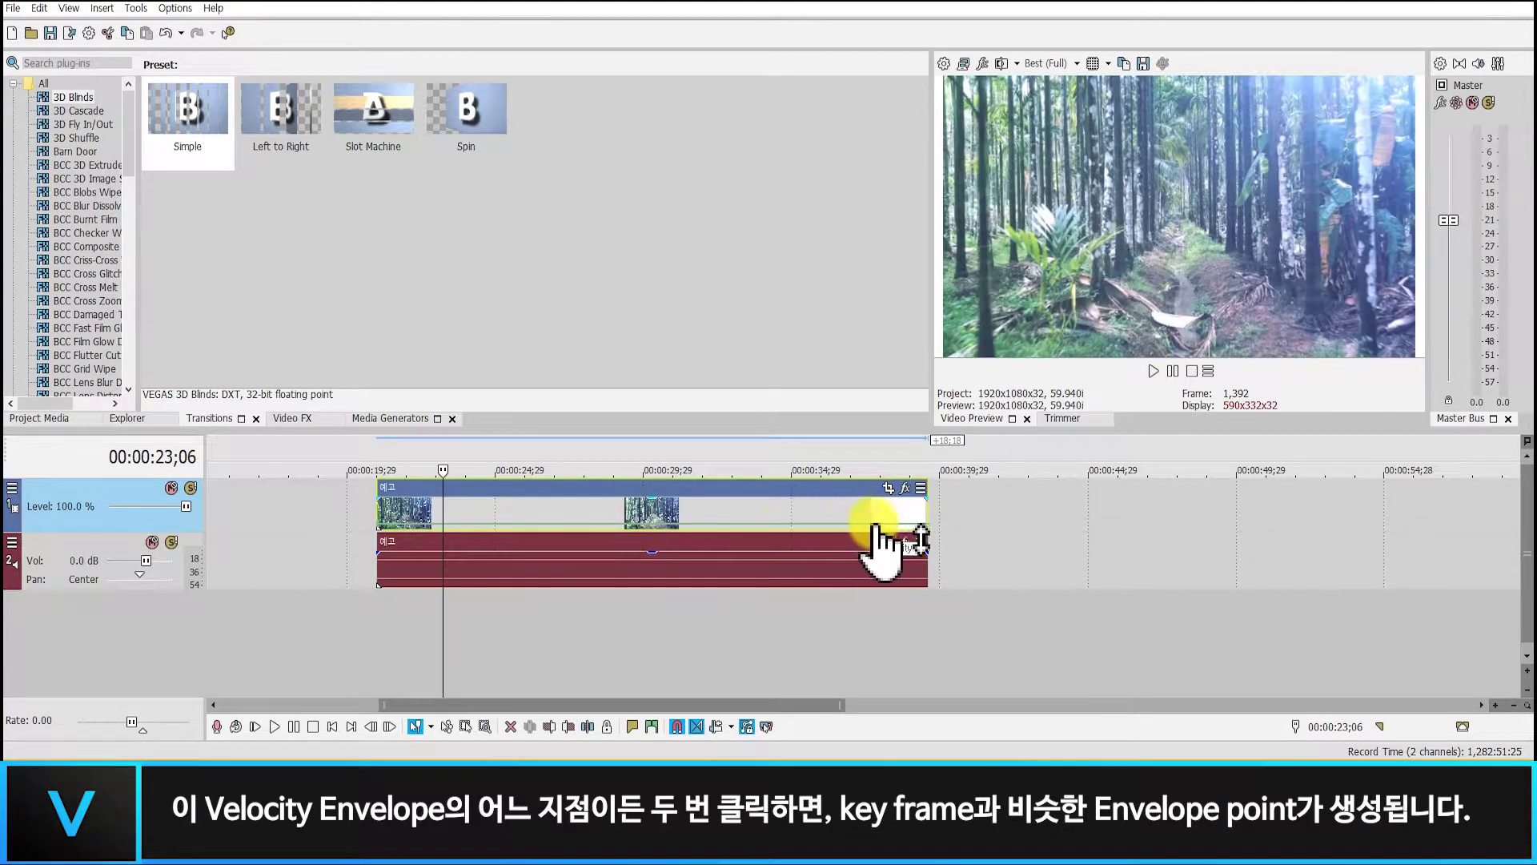
{"action": "double_click", "coordinate": [449, 525]}
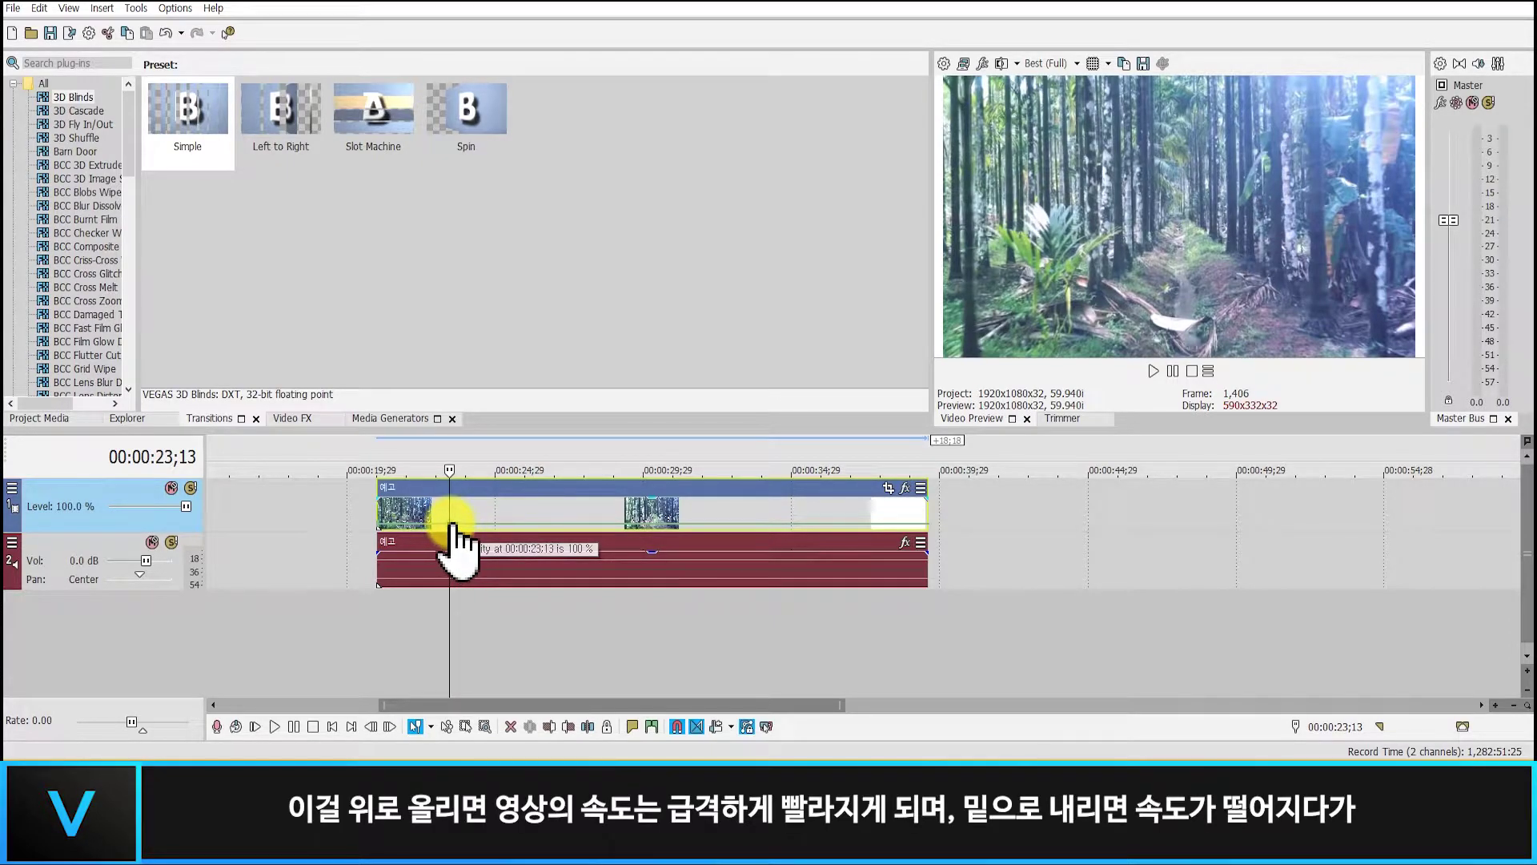
{"action": "left_click_drag", "start_coordinate": [449, 525], "coordinate": [446, 530]}
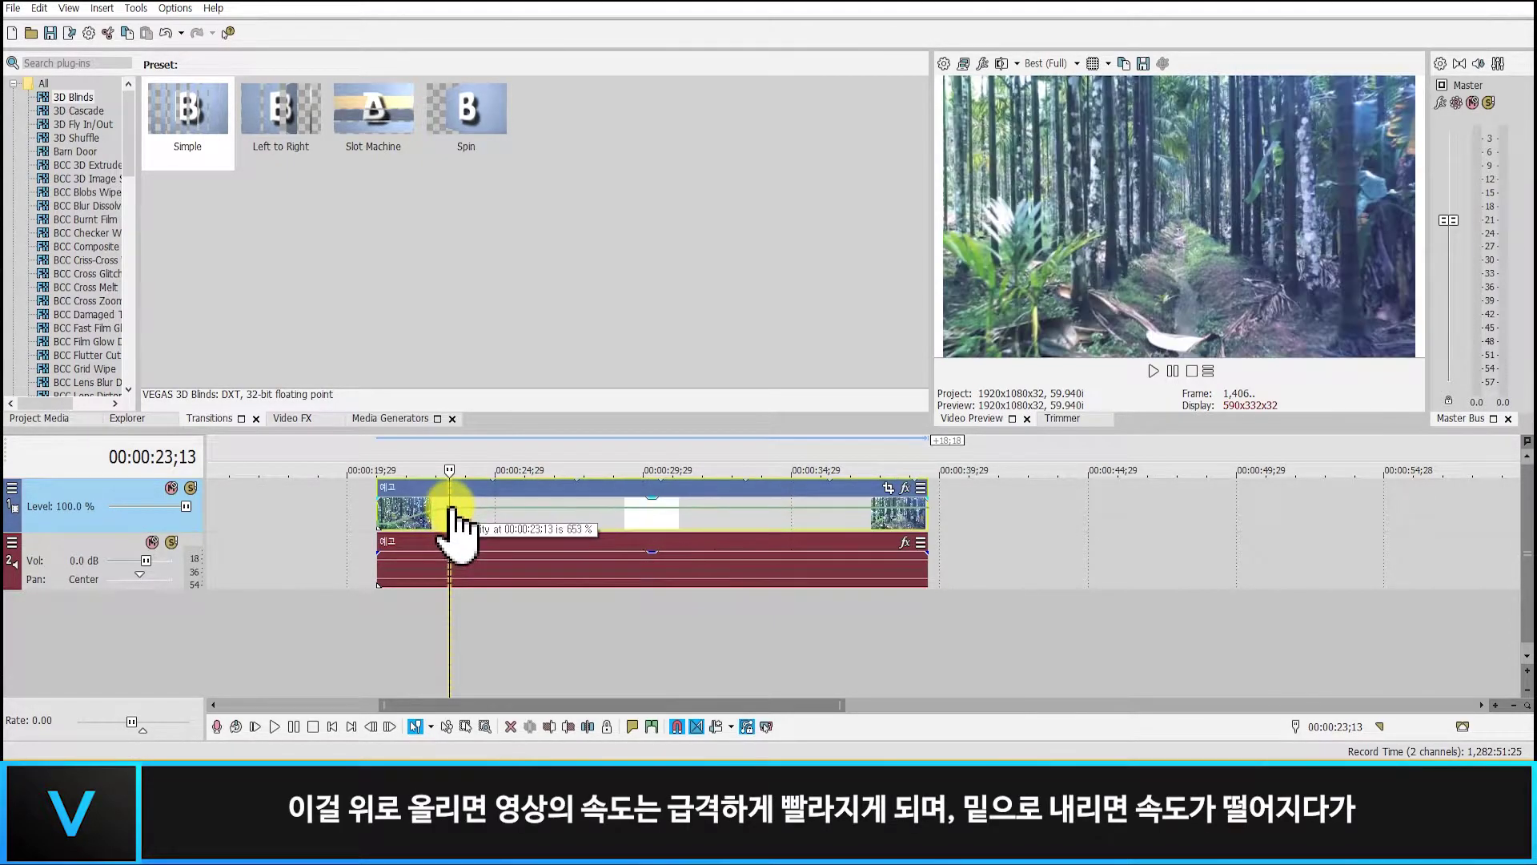
{"action": "left_click", "coordinate": [411, 609]}
{"action": "key", "text": "space"}
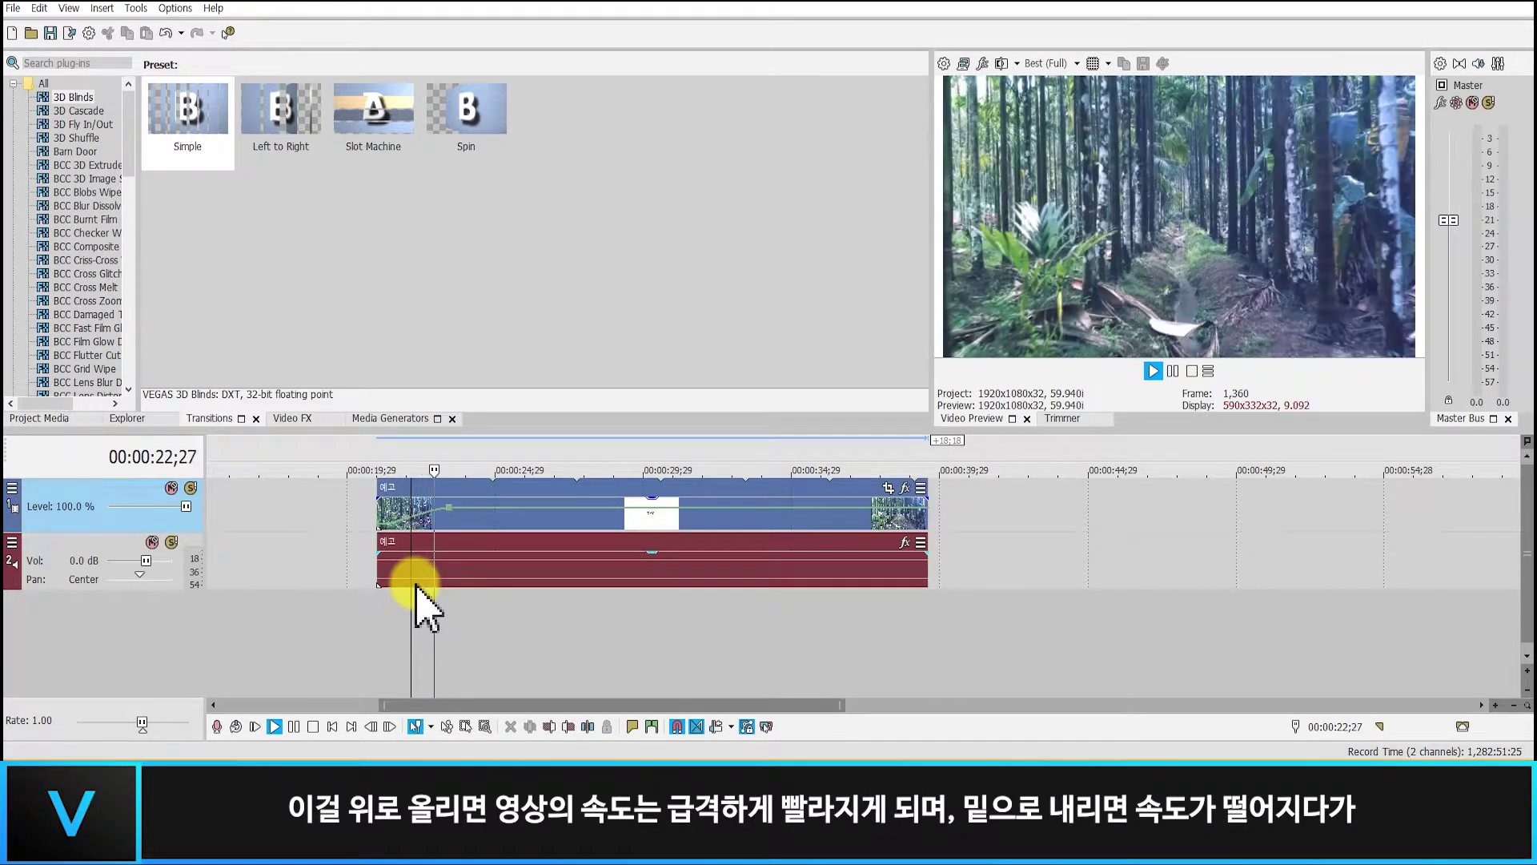
{"action": "key", "text": "space"}
Preview the clip with the envelope point lowered to about -42 %, and reset the whole velocity envelope.
{"action": "left_click_drag", "start_coordinate": [445, 504], "coordinate": [447, 528]}
{"action": "key", "text": "space"}
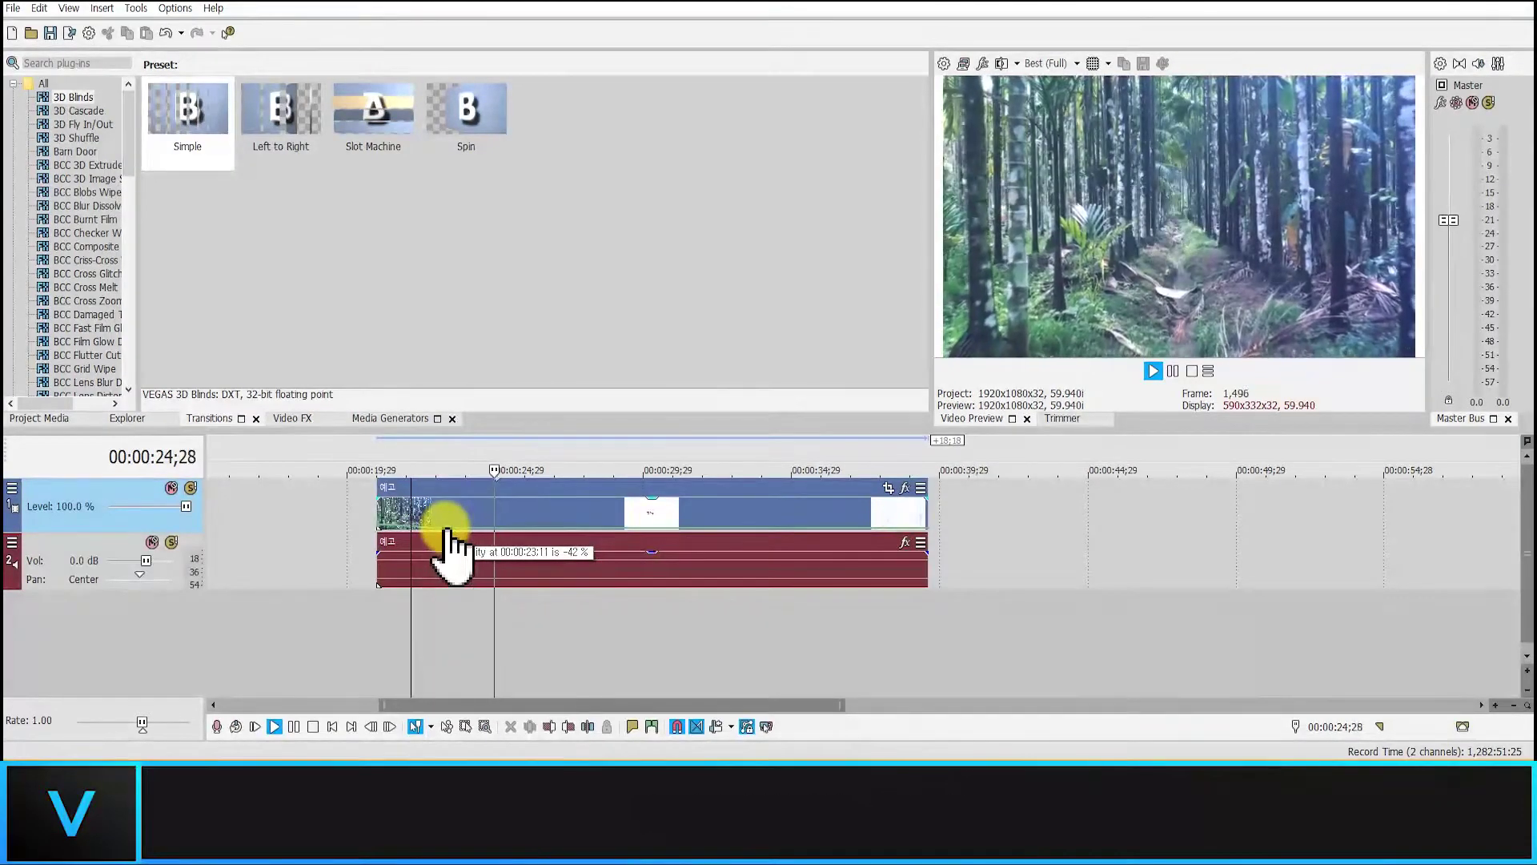
{"action": "key", "text": "space"}
{"action": "right_click", "coordinate": [447, 529]}
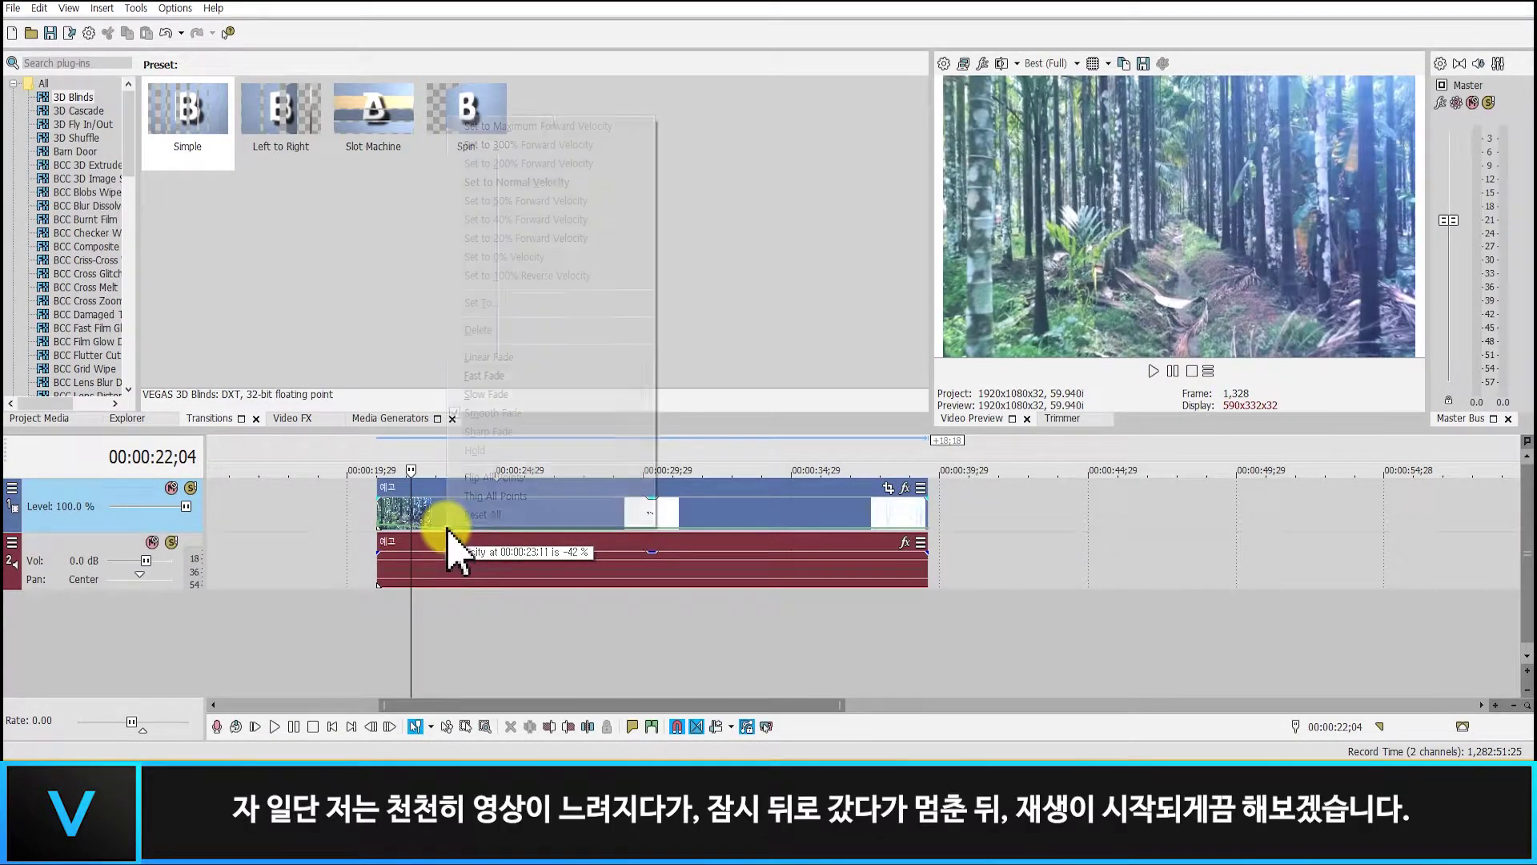
{"action": "left_click", "coordinate": [500, 515]}
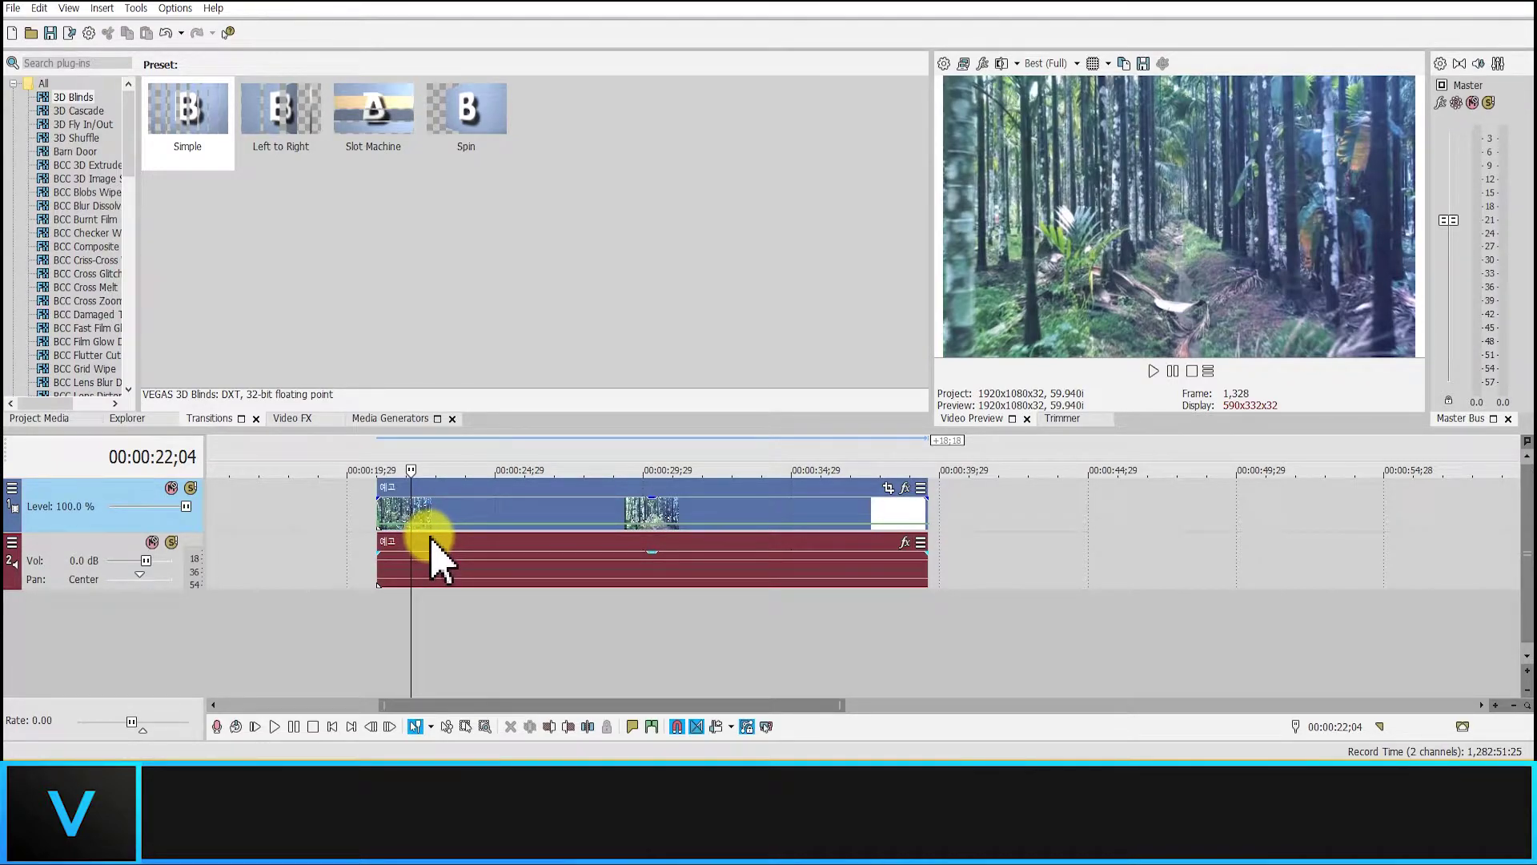
Add a velocity envelope point at 00:00:24;01 and set it to 50% forward velocity.
{"action": "double_click", "coordinate": [468, 522]}
{"action": "right_click", "coordinate": [469, 523]}
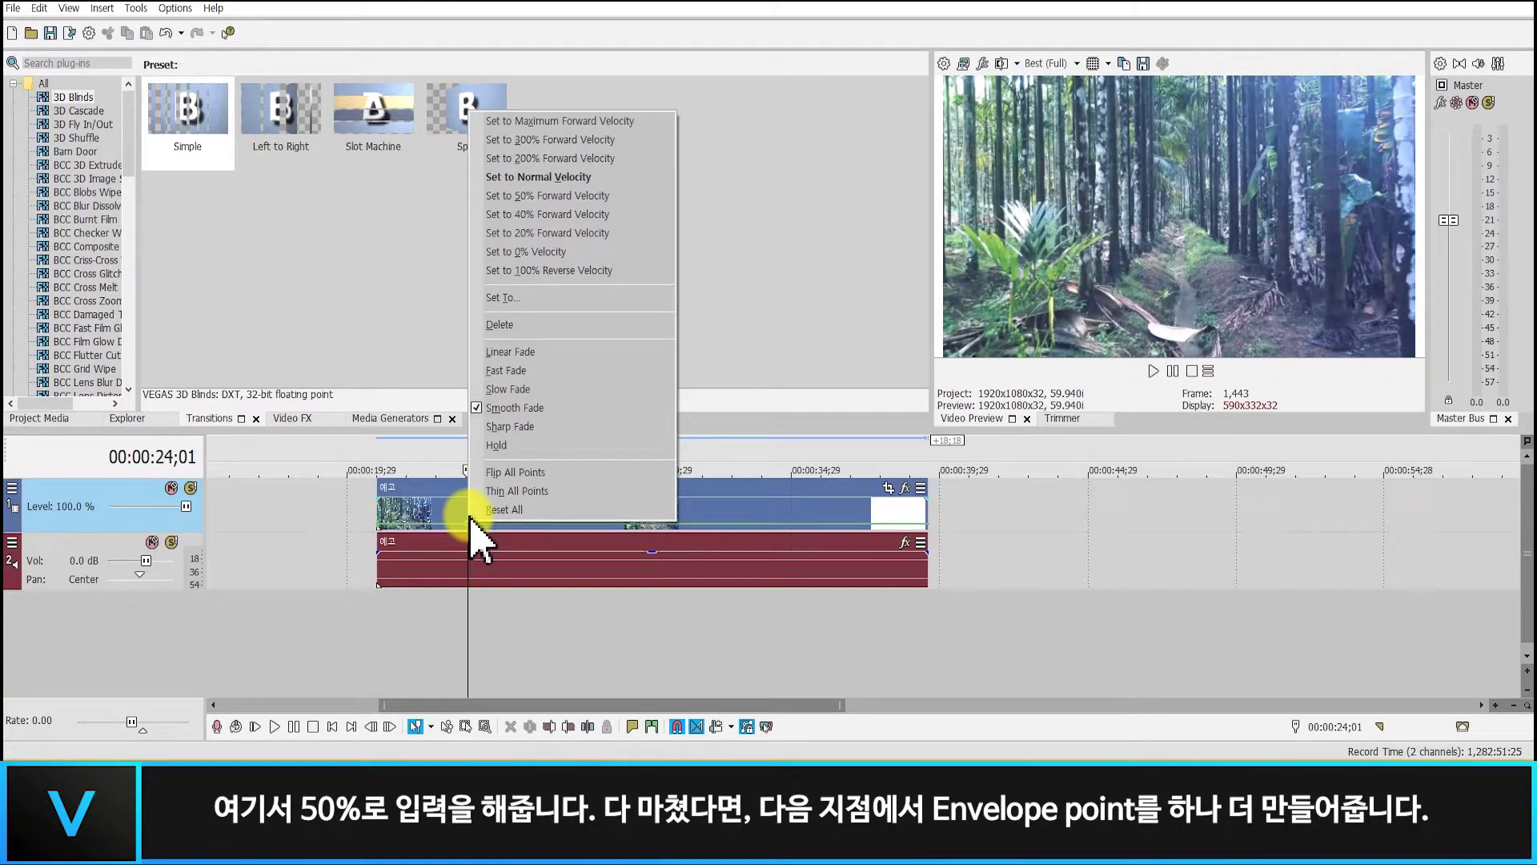
{"action": "left_click", "coordinate": [609, 198]}
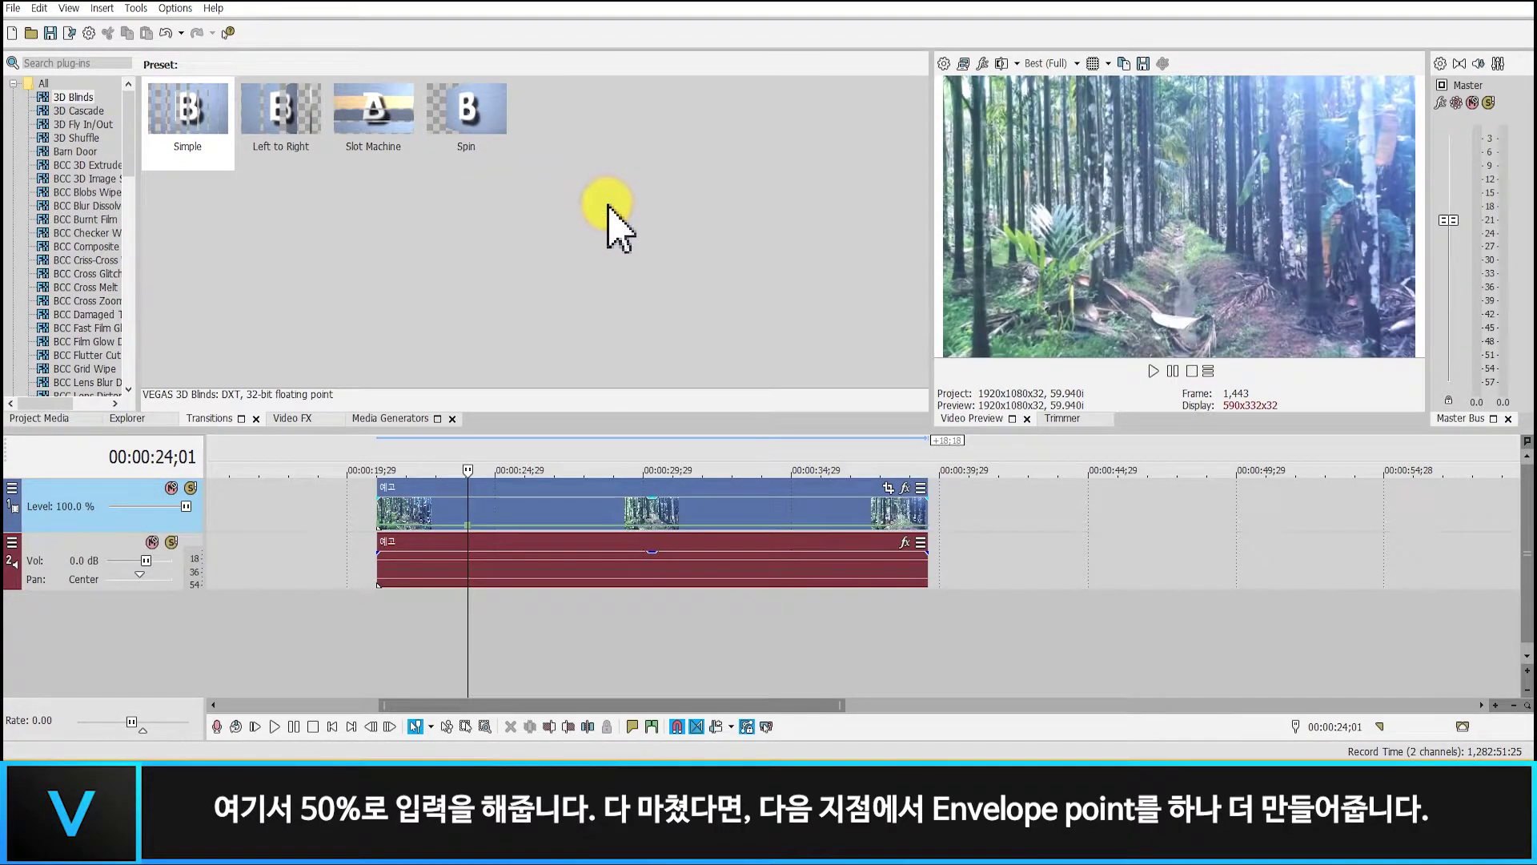
Add a second velocity envelope point at 00:00:27;03 and set its value to -10 %.
{"action": "double_click", "coordinate": [558, 525]}
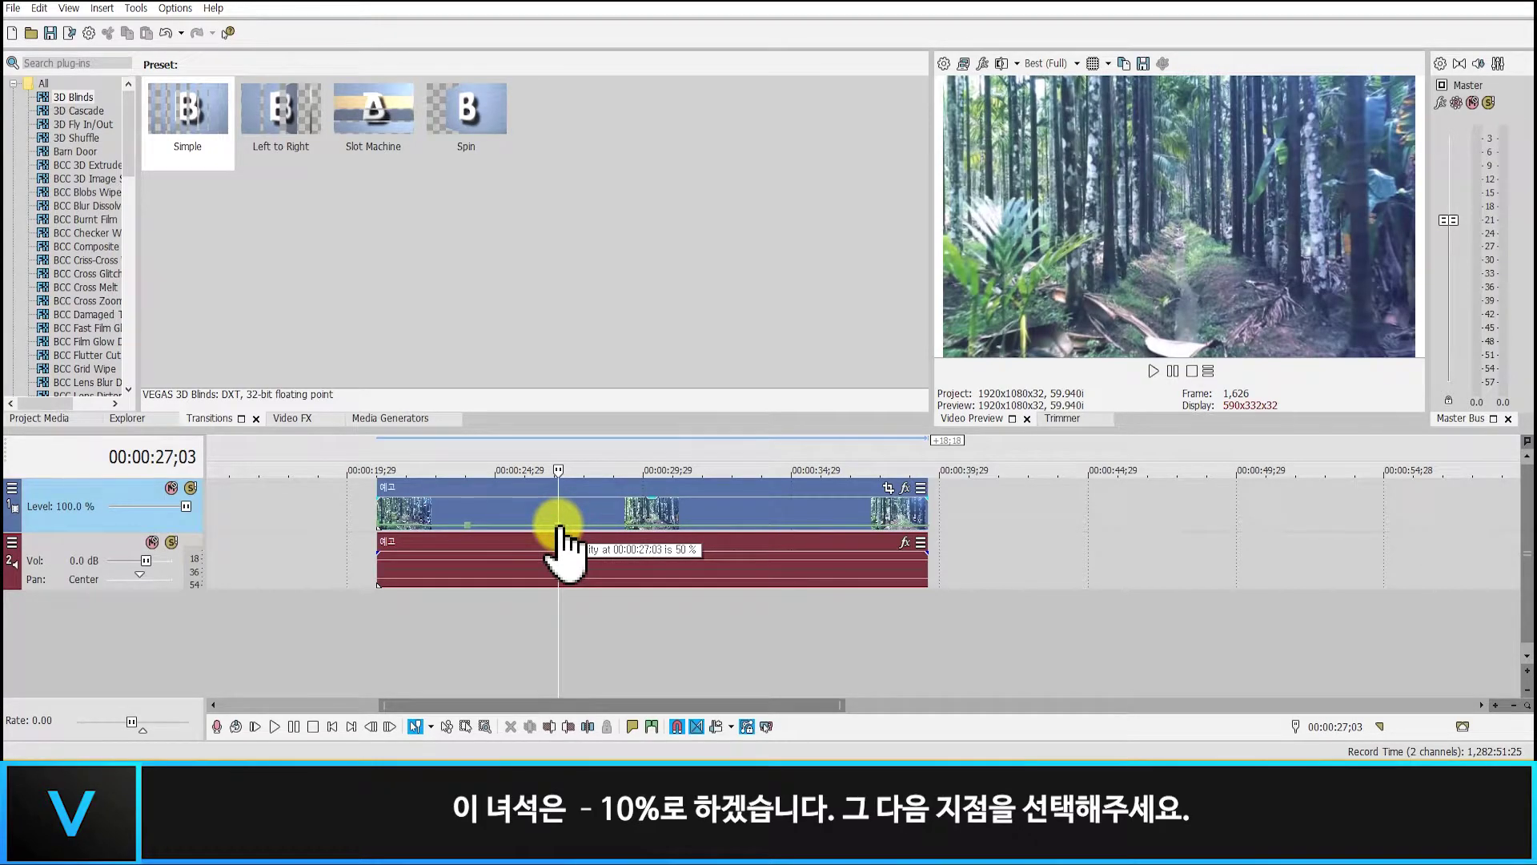
{"action": "right_click", "coordinate": [558, 528]}
{"action": "left_click", "coordinate": [602, 322]}
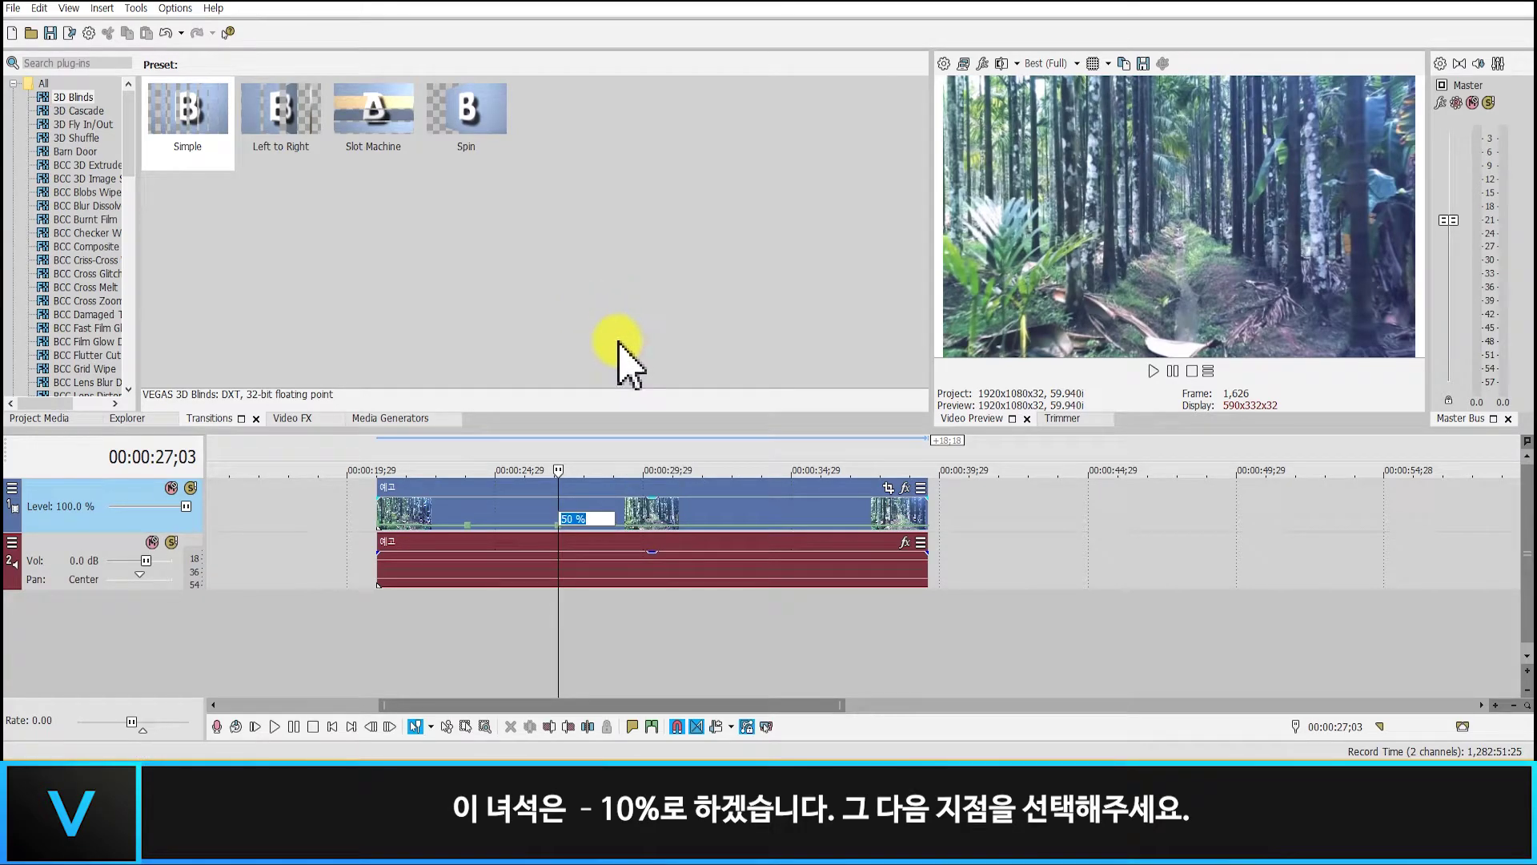
{"action": "left_click", "coordinate": [564, 519]}
{"action": "type", "text": "-10"}
{"action": "key", "text": "Return"}
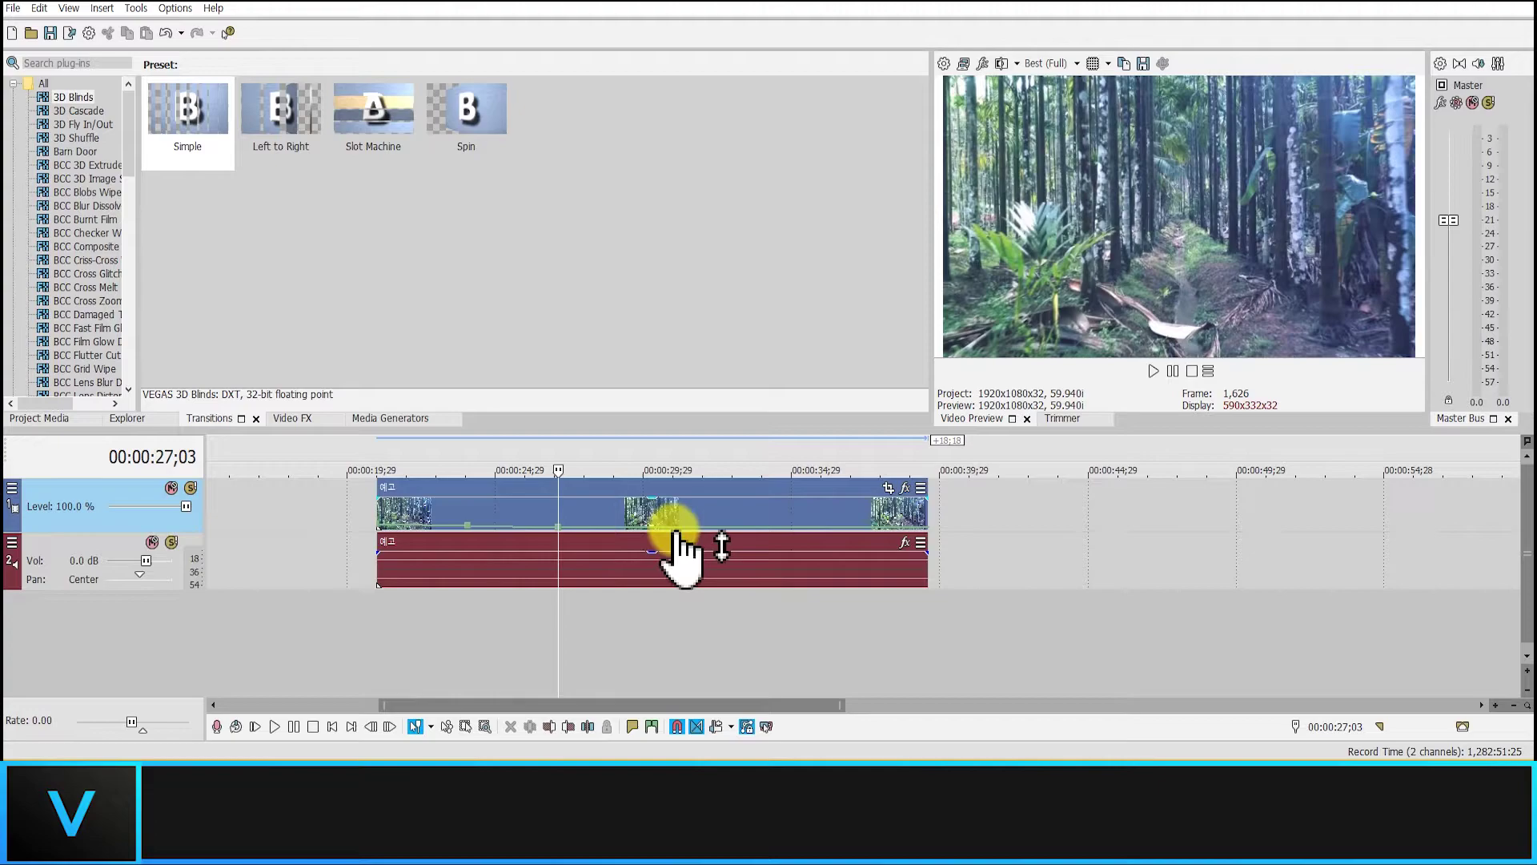
Add a third velocity envelope point at 00:00:32;06 and set it to 0% velocity.
{"action": "left_click", "coordinate": [709, 528]}
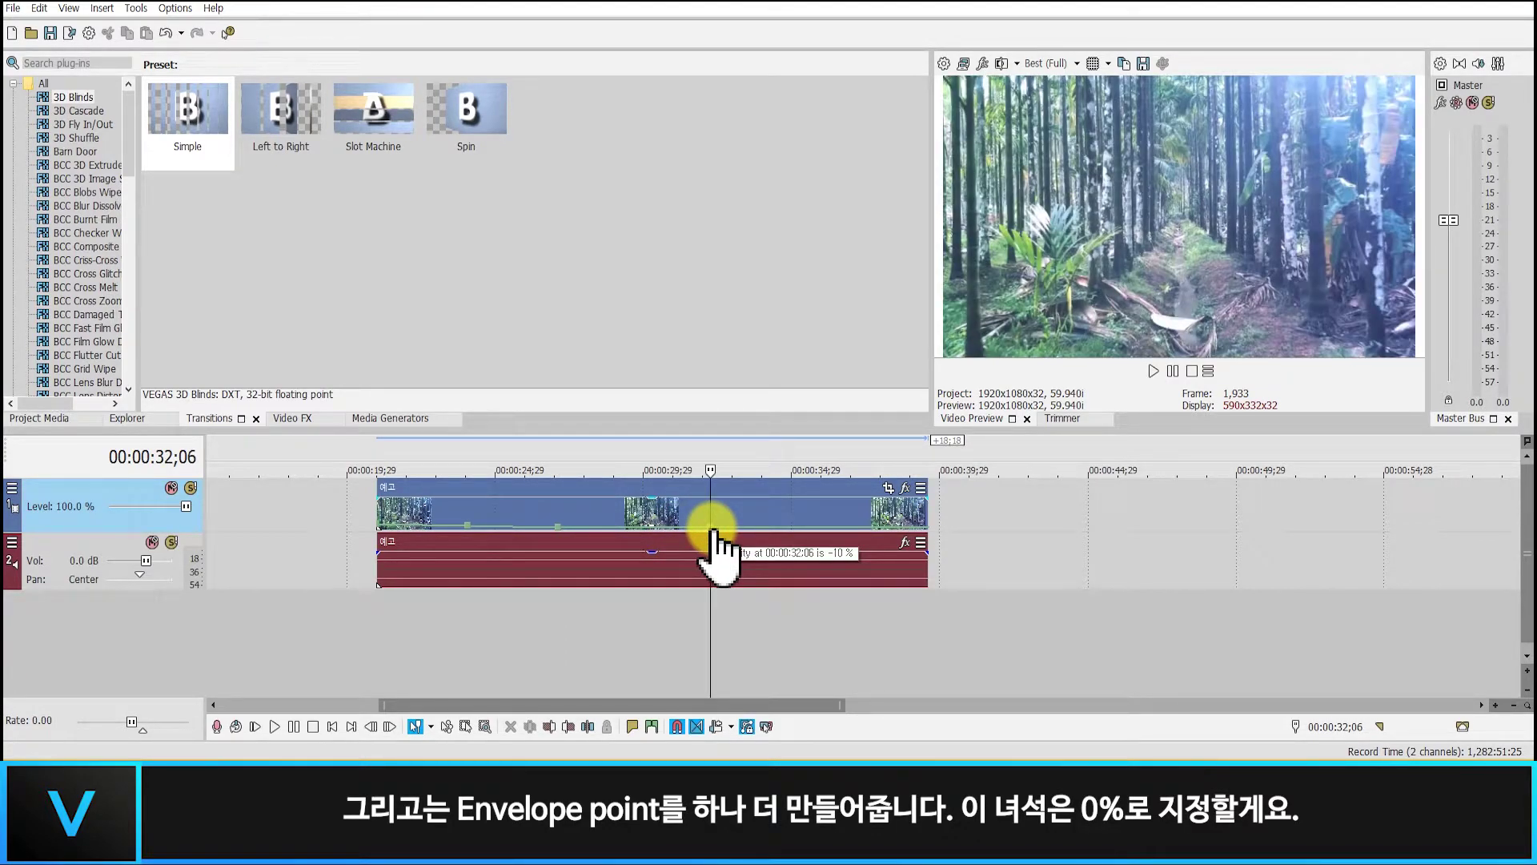
{"action": "right_click", "coordinate": [712, 530]}
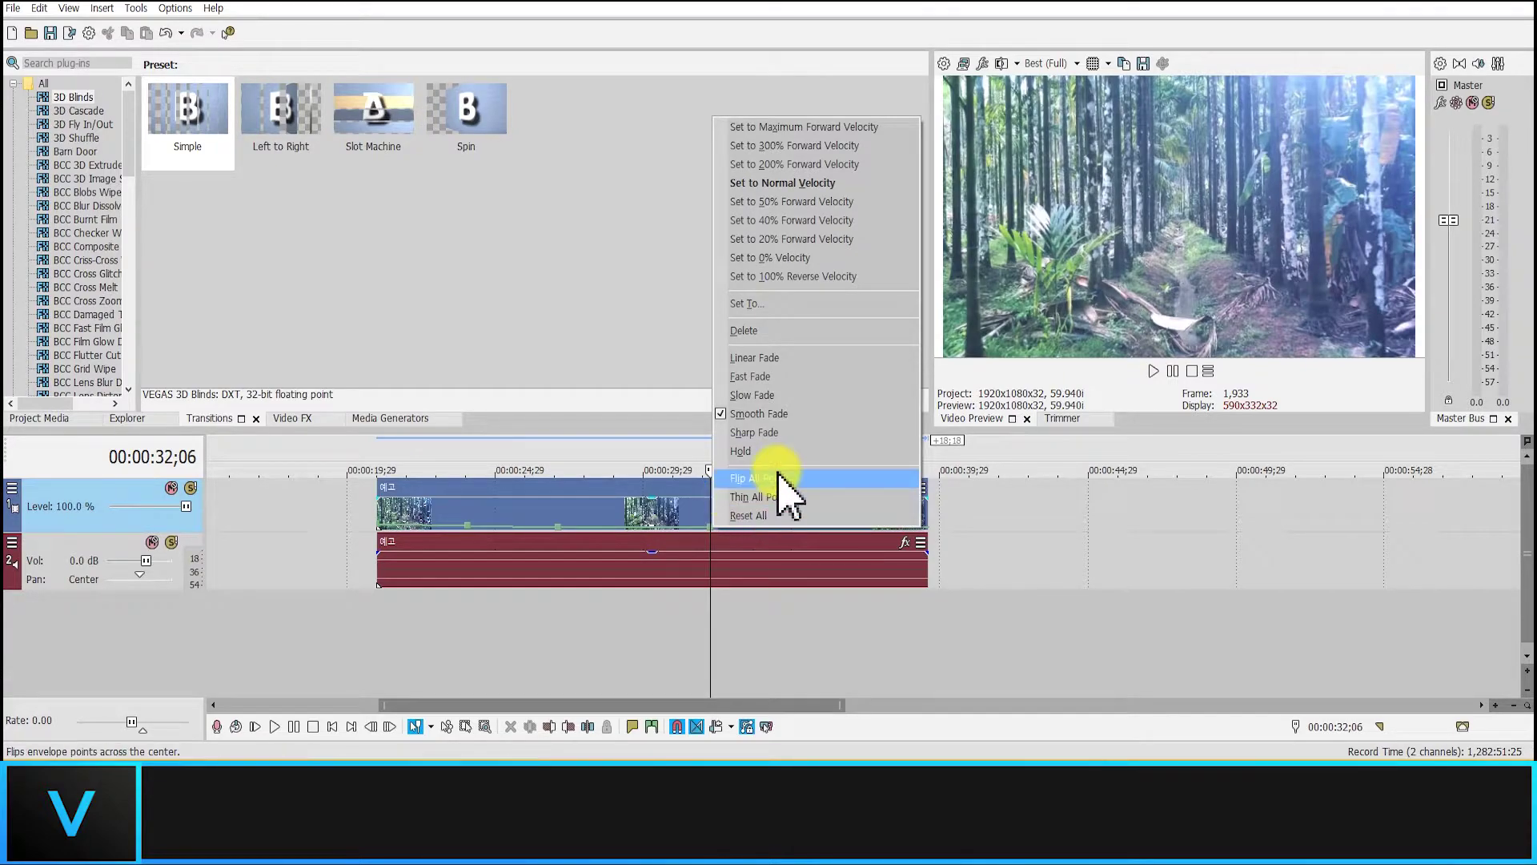
{"action": "left_click", "coordinate": [795, 258]}
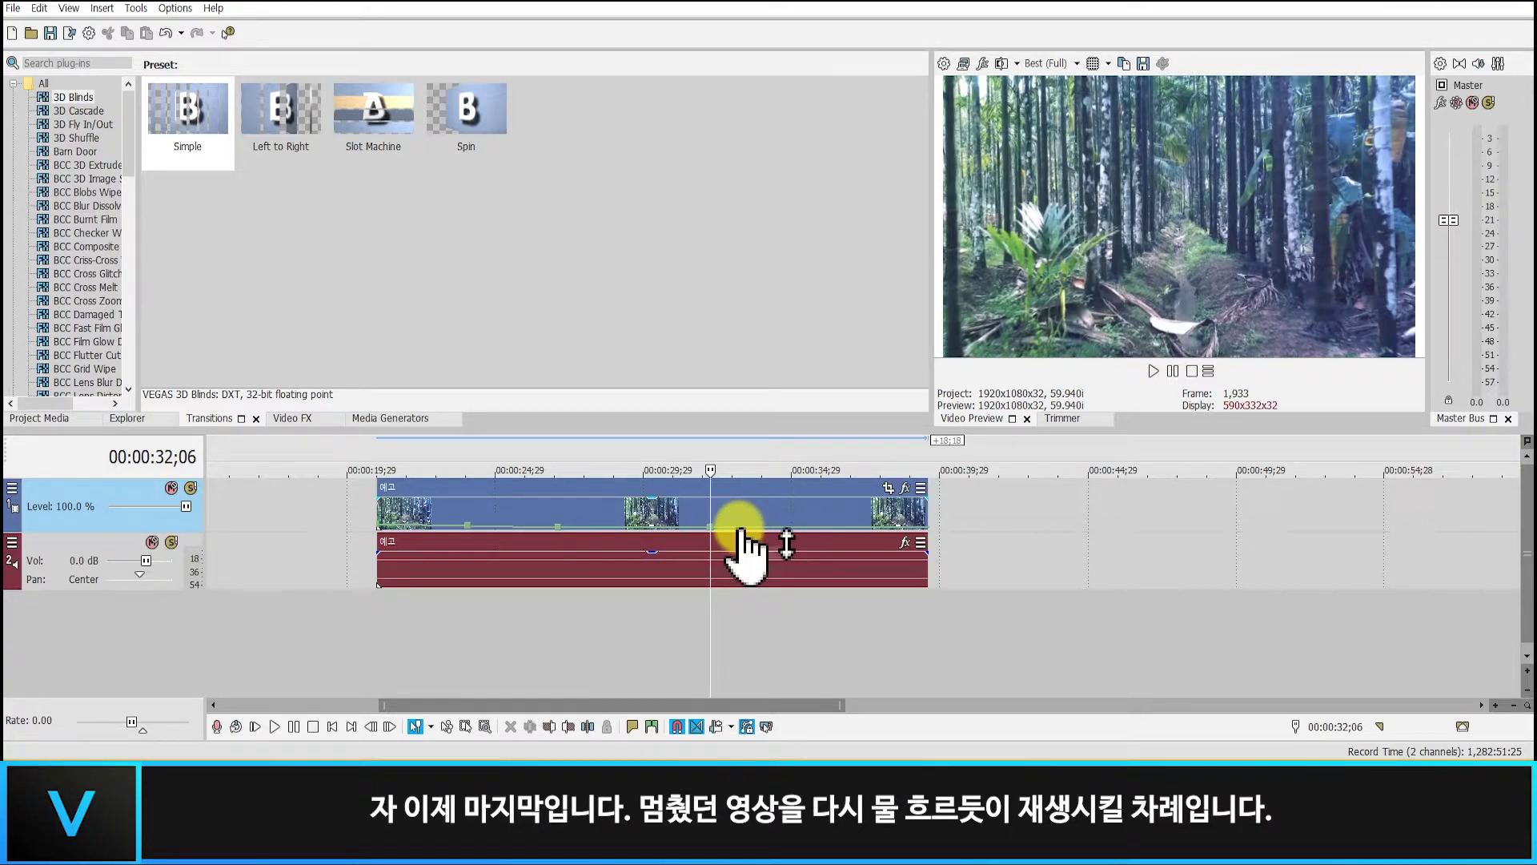
Add a final velocity envelope point at 00:00:36;04 and set it to normal velocity.
{"action": "left_click", "coordinate": [828, 532]}
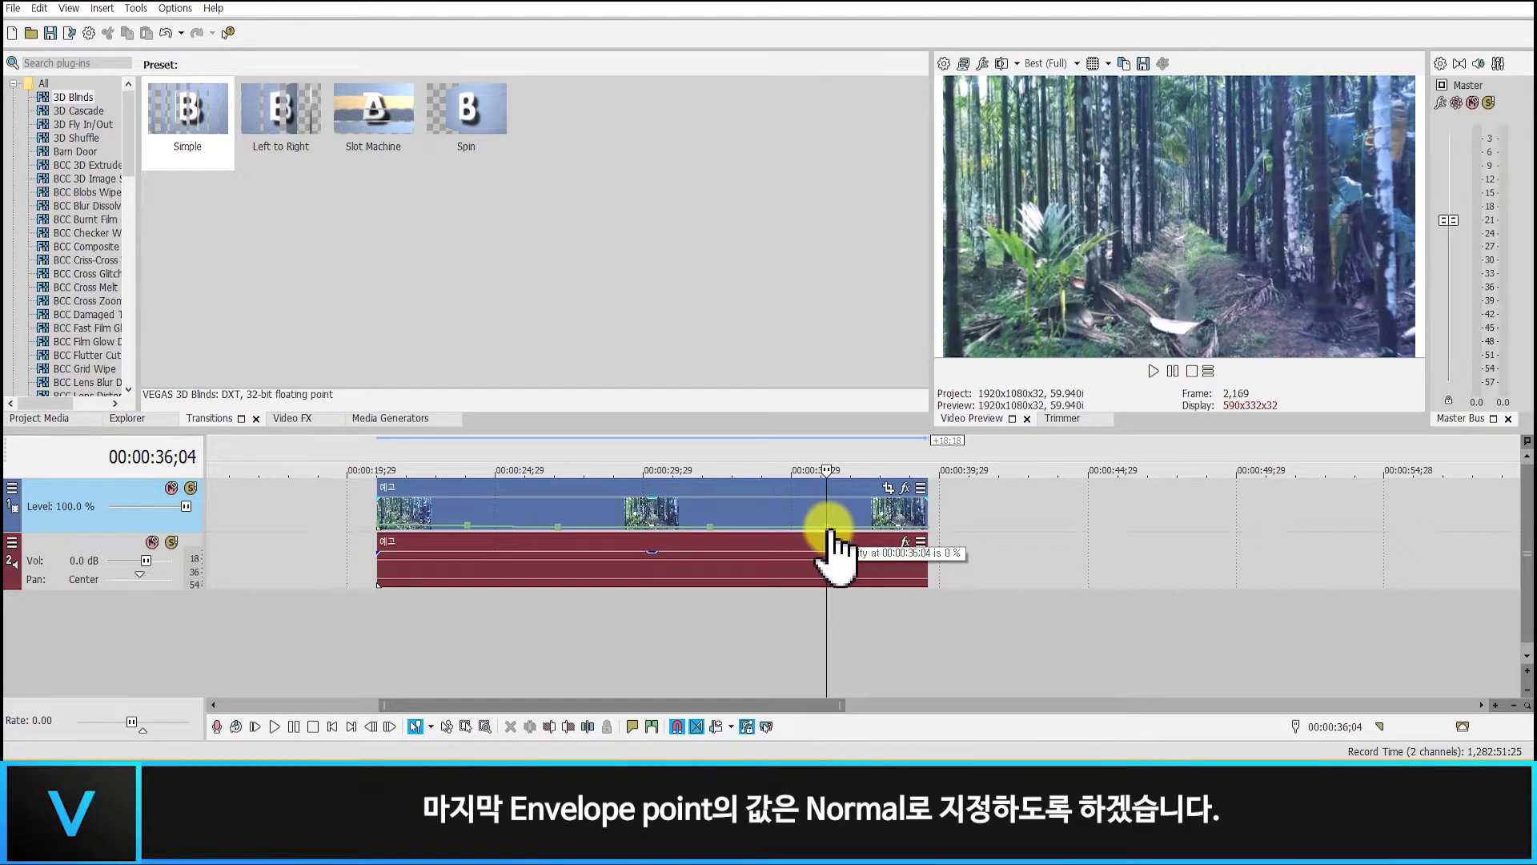
{"action": "right_click", "coordinate": [829, 531]}
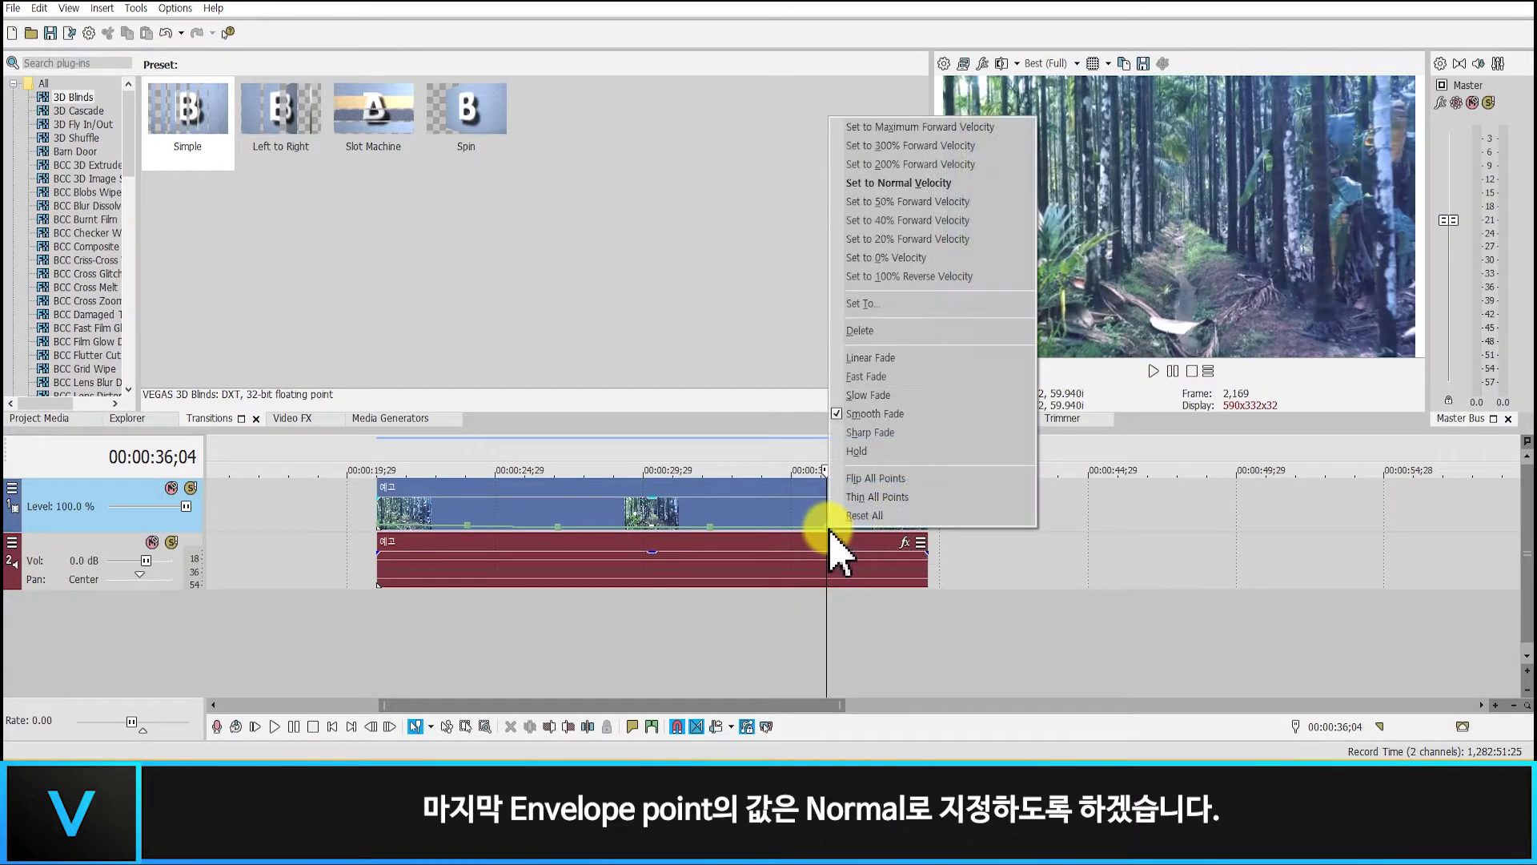
{"action": "left_click", "coordinate": [895, 183]}
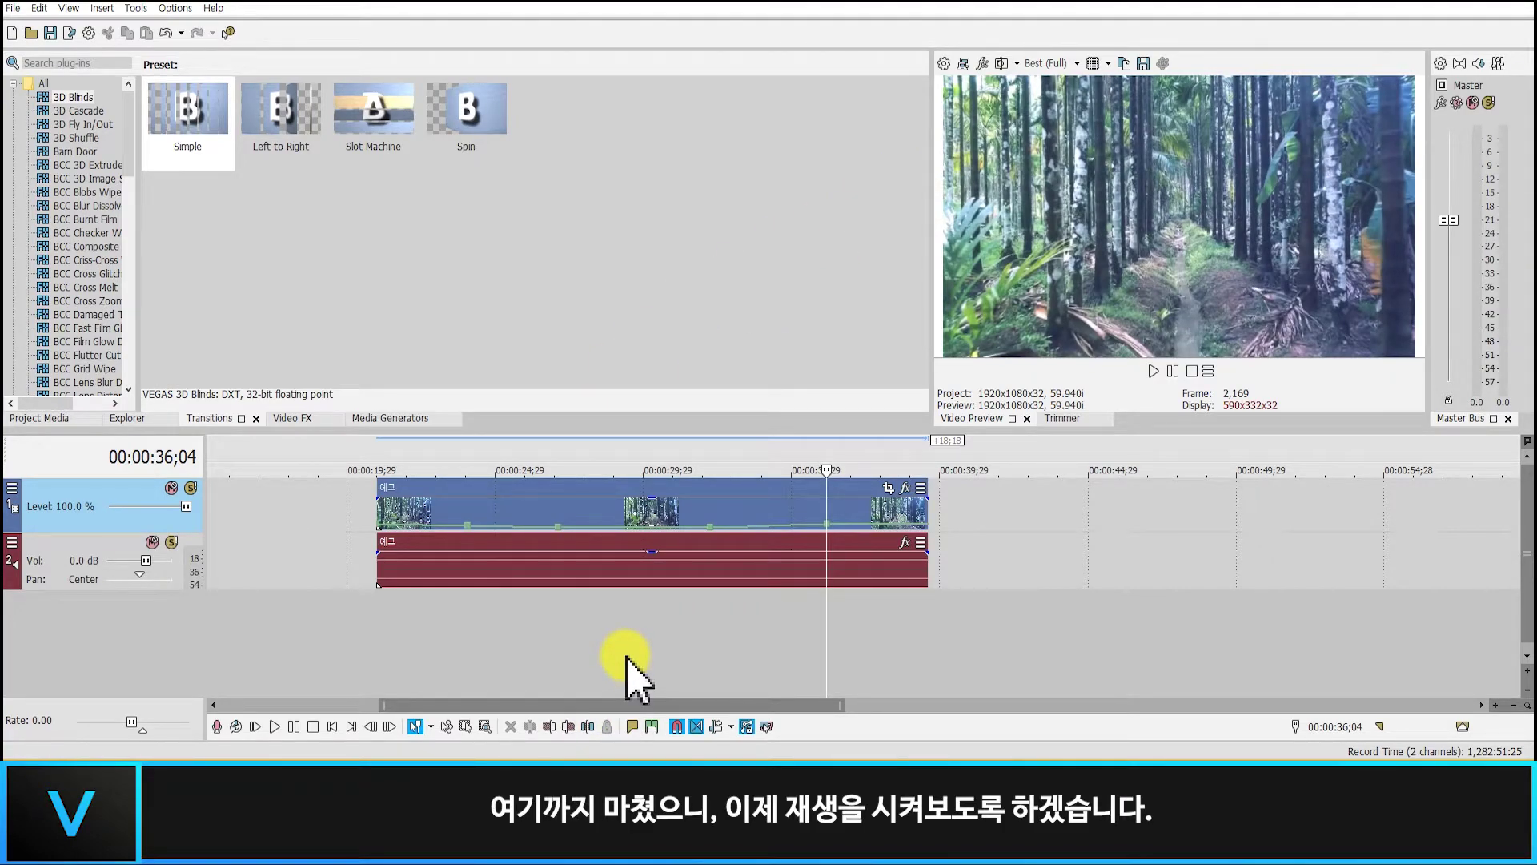
Play the video event from its start at 00:00:20;29 to check the velocity changes.
{"action": "left_click", "coordinate": [378, 622]}
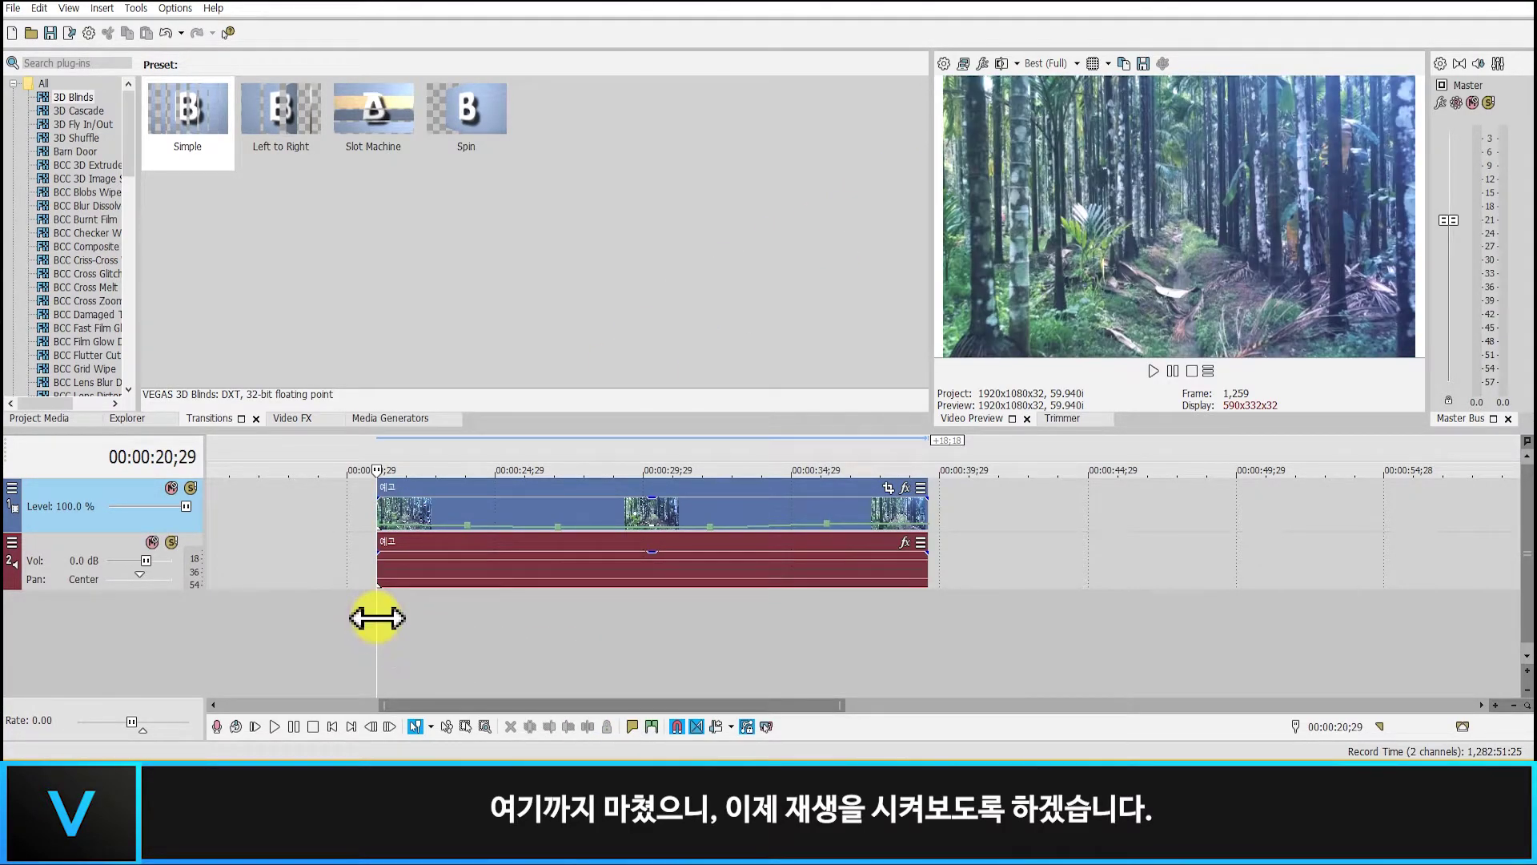
{"action": "key", "text": "space"}
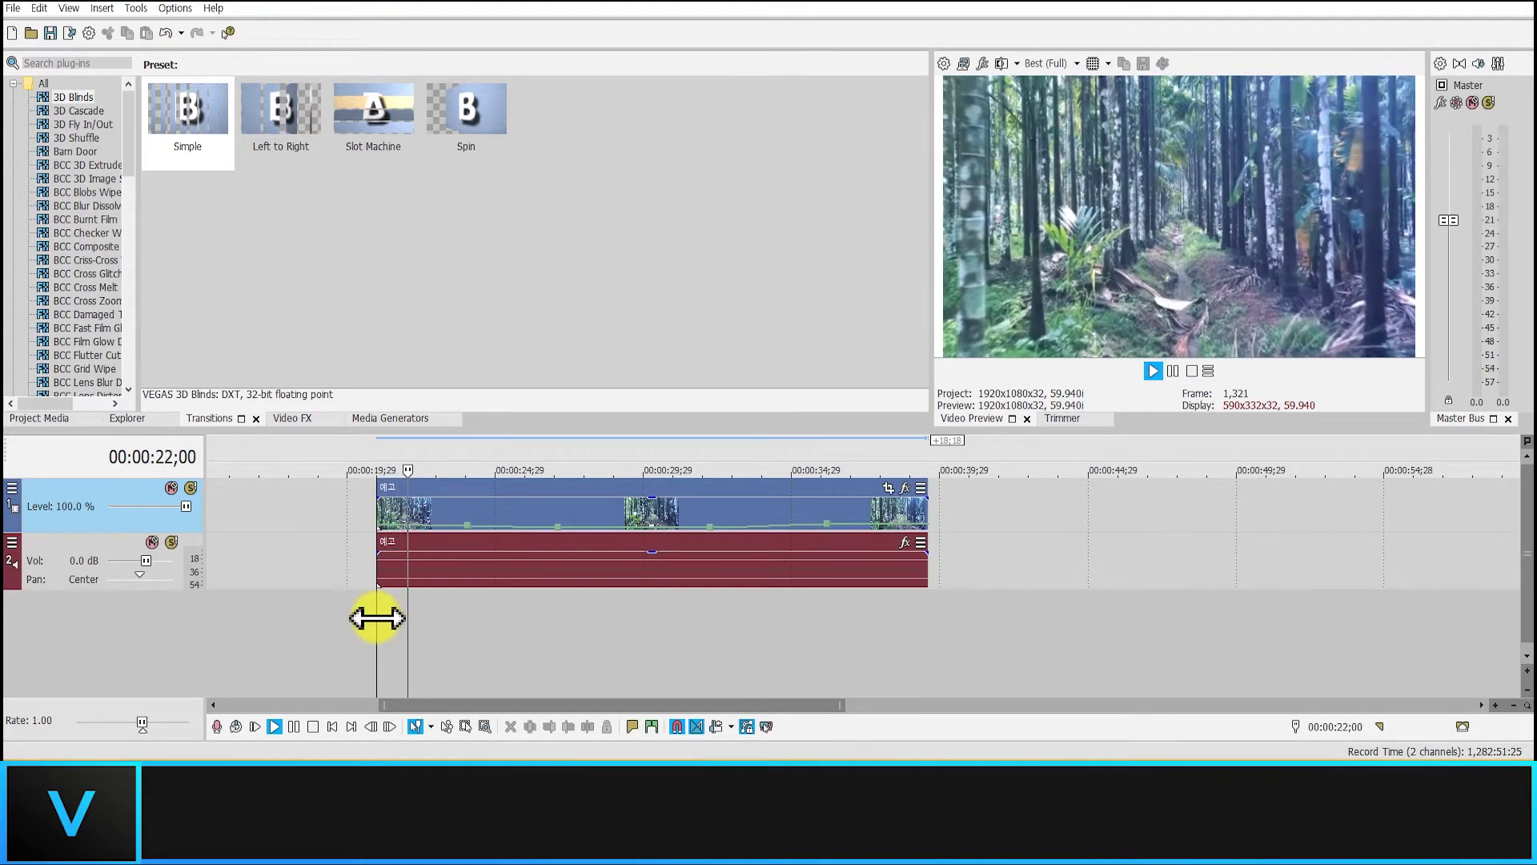